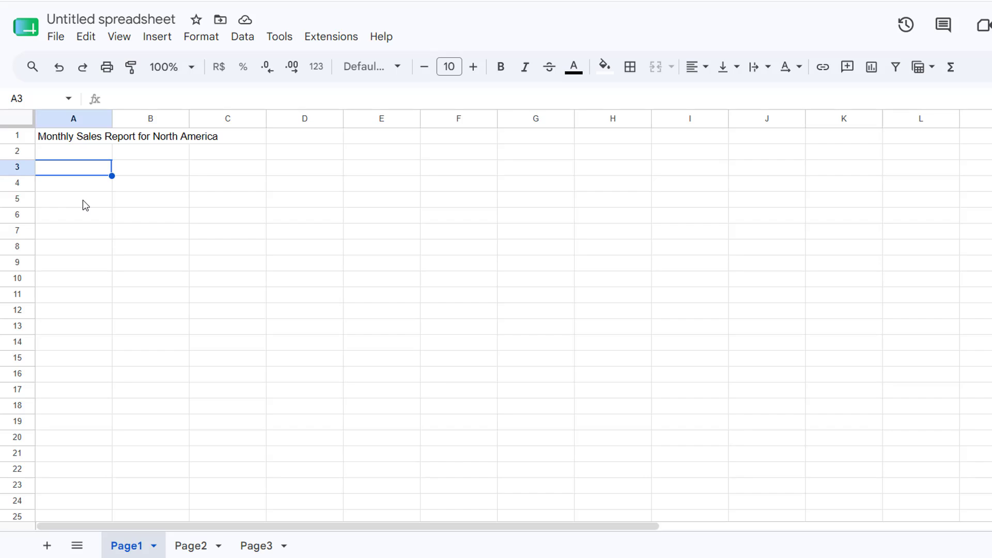
Step: Merge all cells across A1:C1 so the report title occupies a single cell
key("Up")
key("Up")
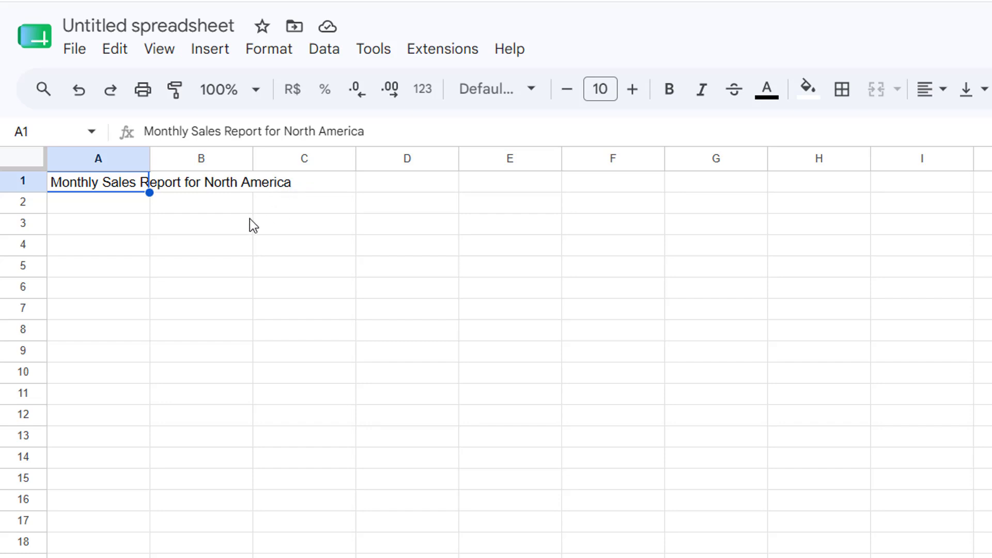
left_click(219, 233)
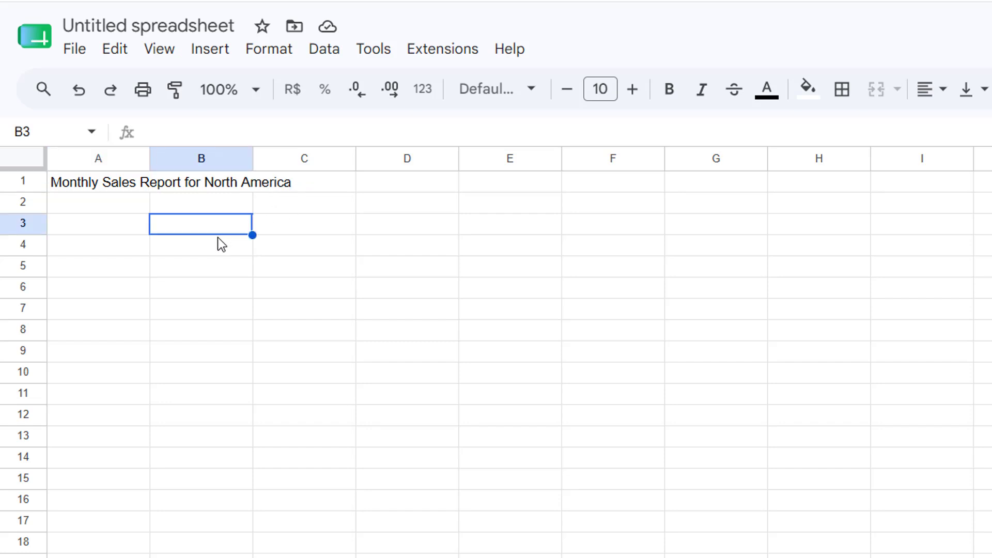
left_click(107, 187)
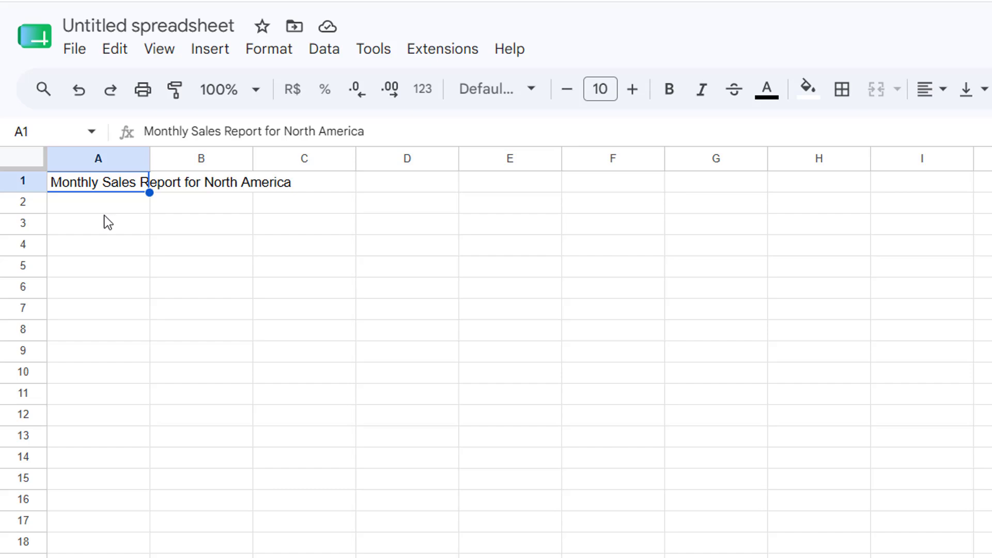
left_click(88, 181)
left_click_drag(144, 182, 289, 196)
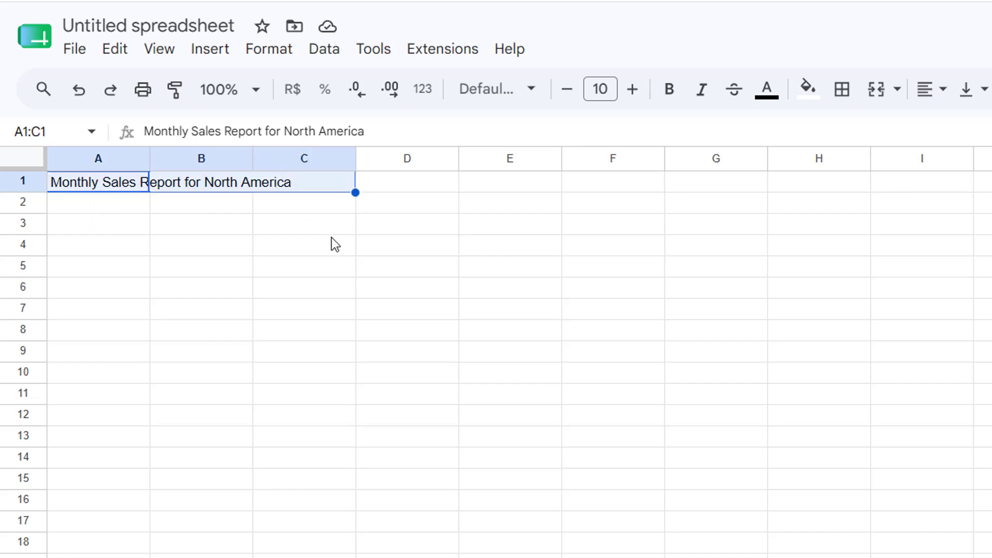
left_click(271, 50)
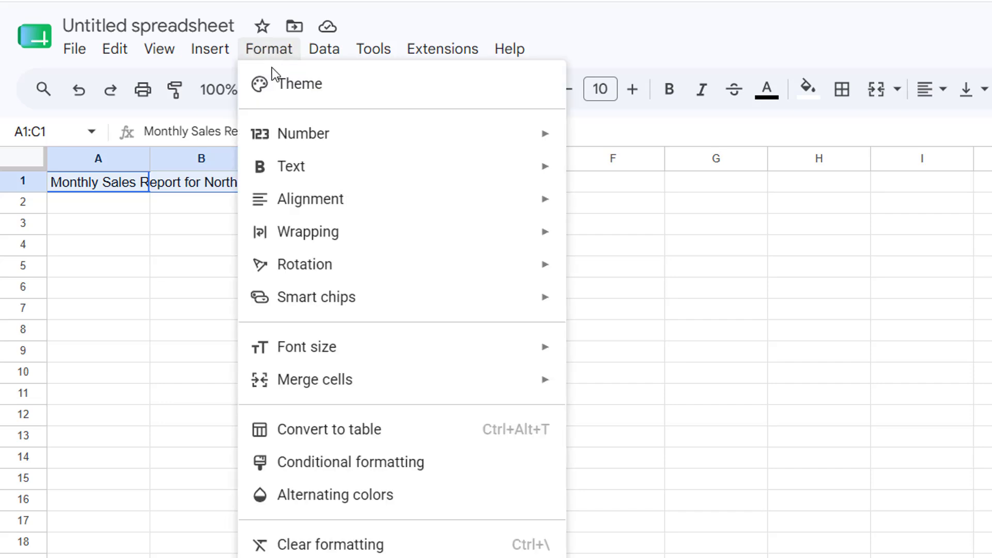
mouse_move(401, 396)
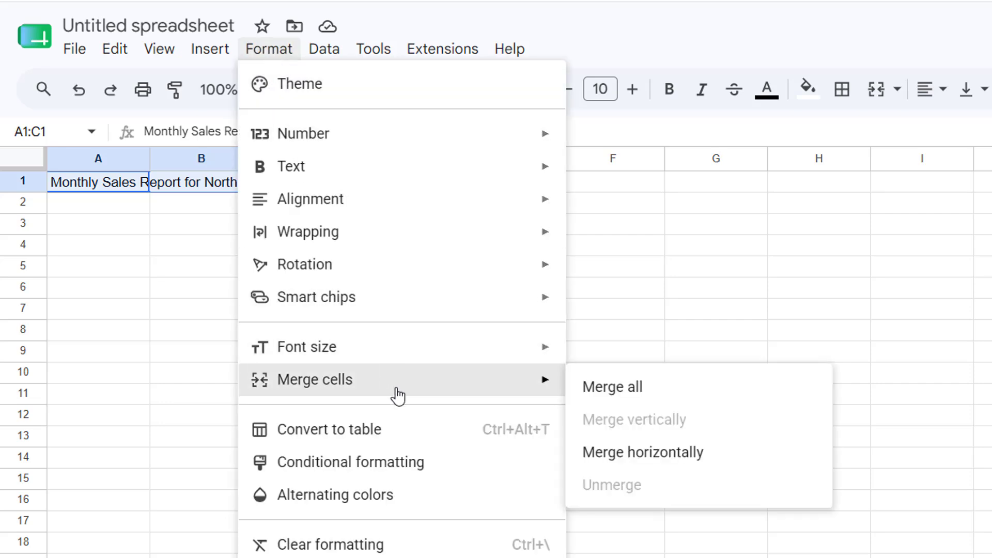
left_click(626, 402)
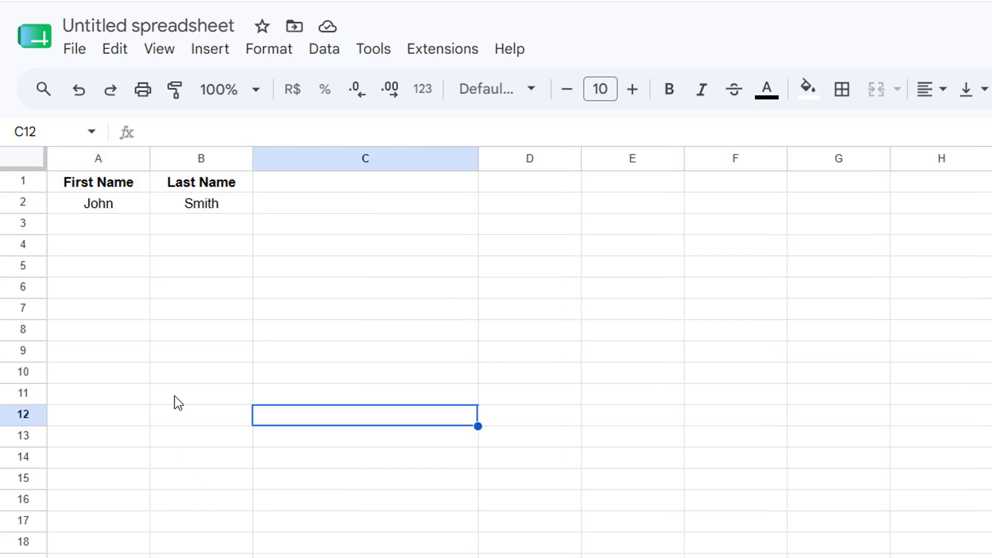
Step: Try to merge the first and last name in cells A2:B2, accepting that only the top-leftmost value is preserved
left_click(111, 209)
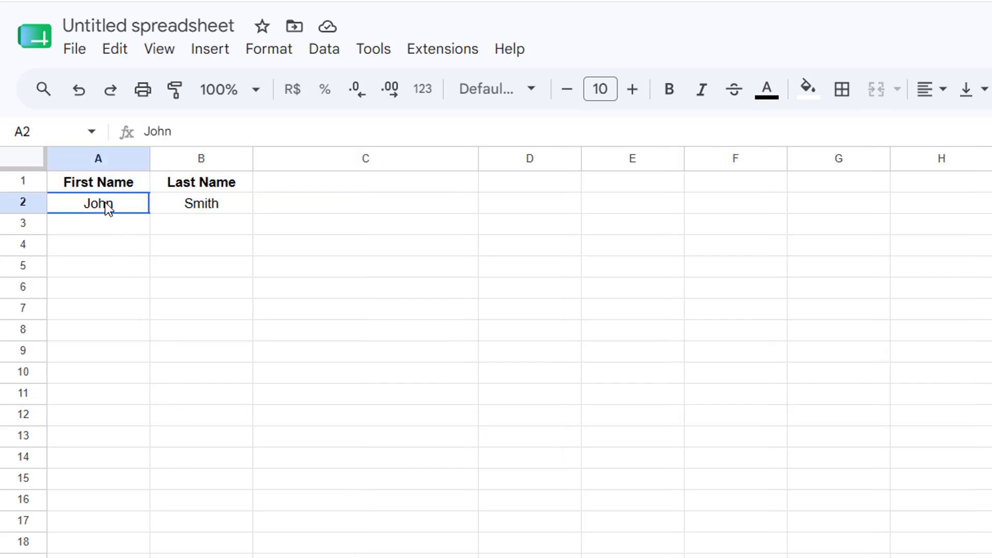
left_click(182, 205)
left_click(120, 203)
left_click(170, 210, "shift")
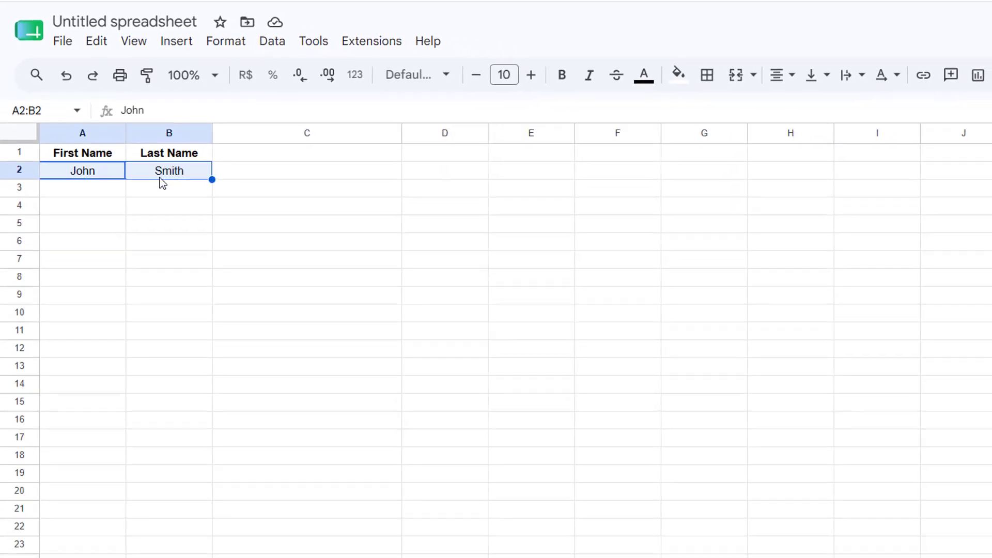
left_click(144, 222)
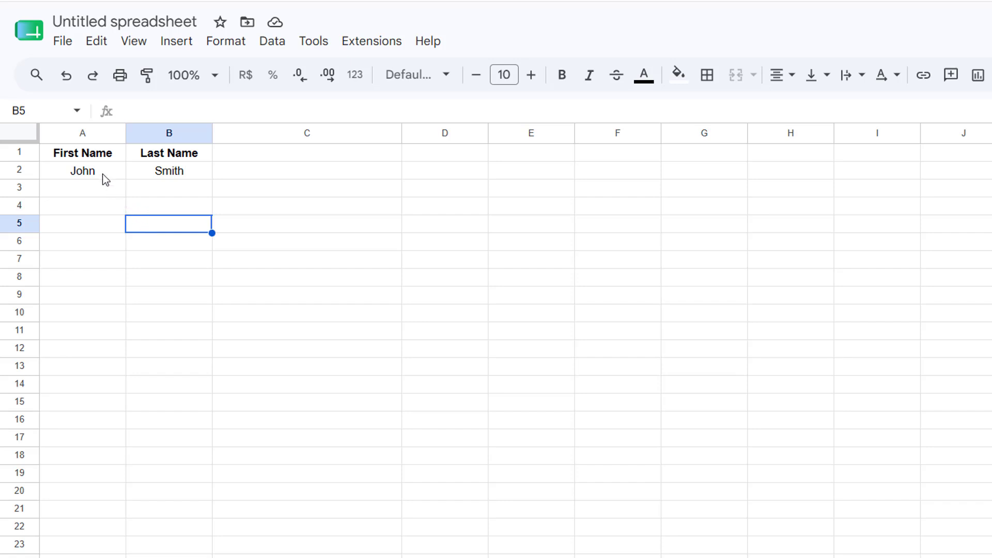
left_click_drag(106, 178, 154, 169)
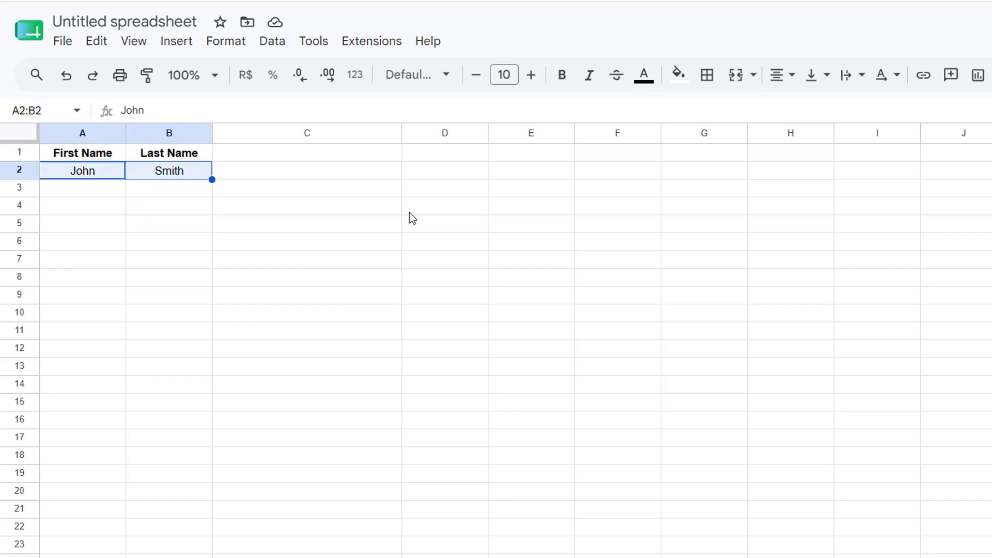
left_click(737, 79)
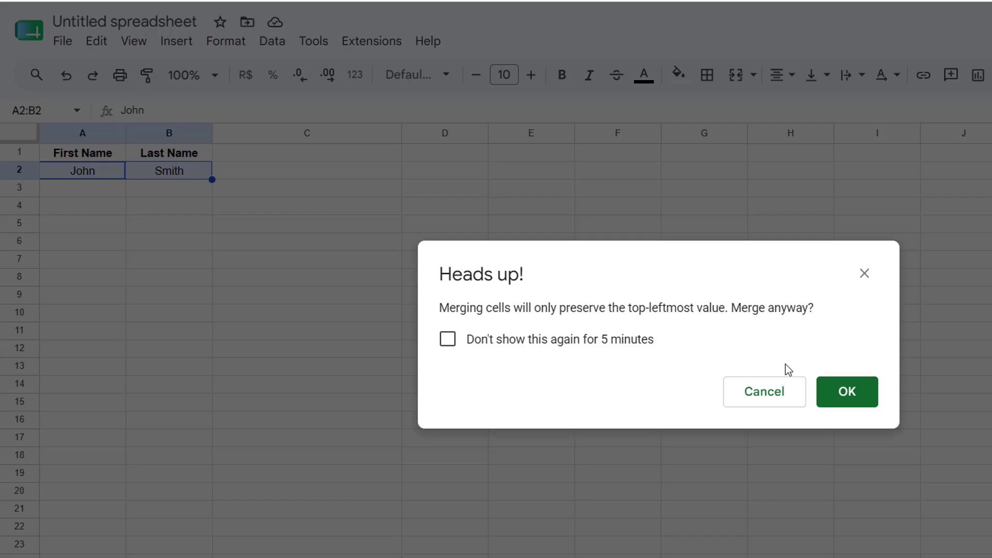
left_click(852, 394)
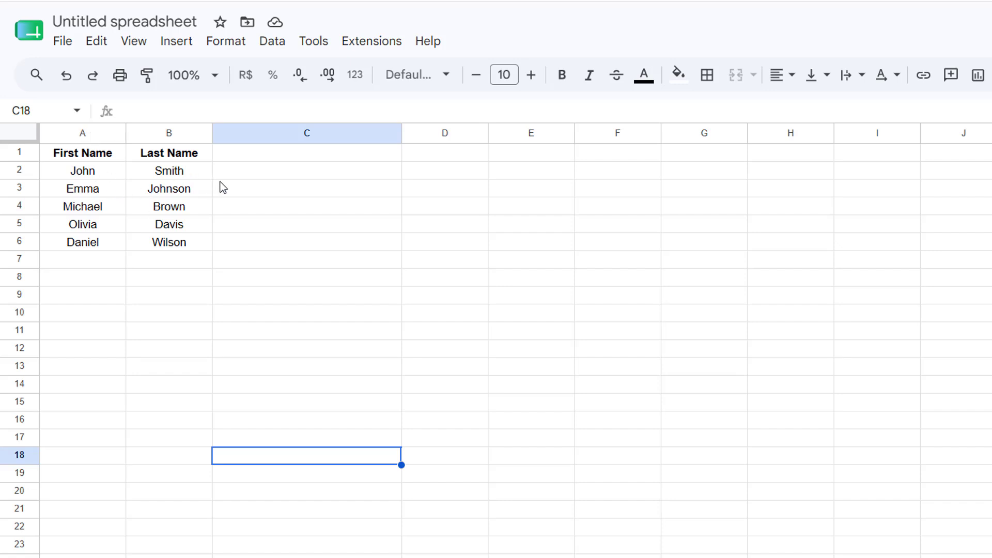
left_click(102, 172)
left_click(155, 174)
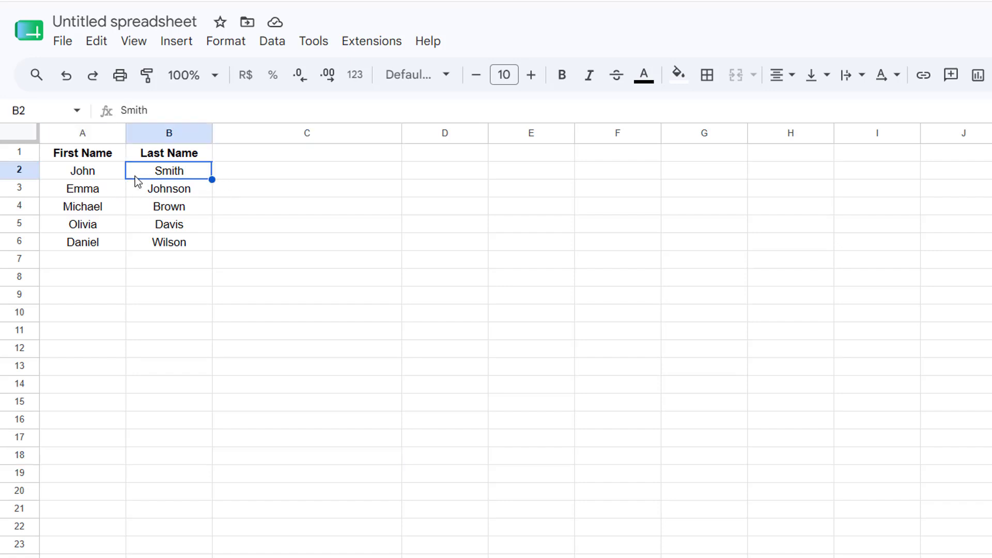
left_click(96, 177)
left_click(160, 174)
Step: Enter the formula =A2&" "&B2 in cell C2 to join the first and last name with a space
left_click(255, 172)
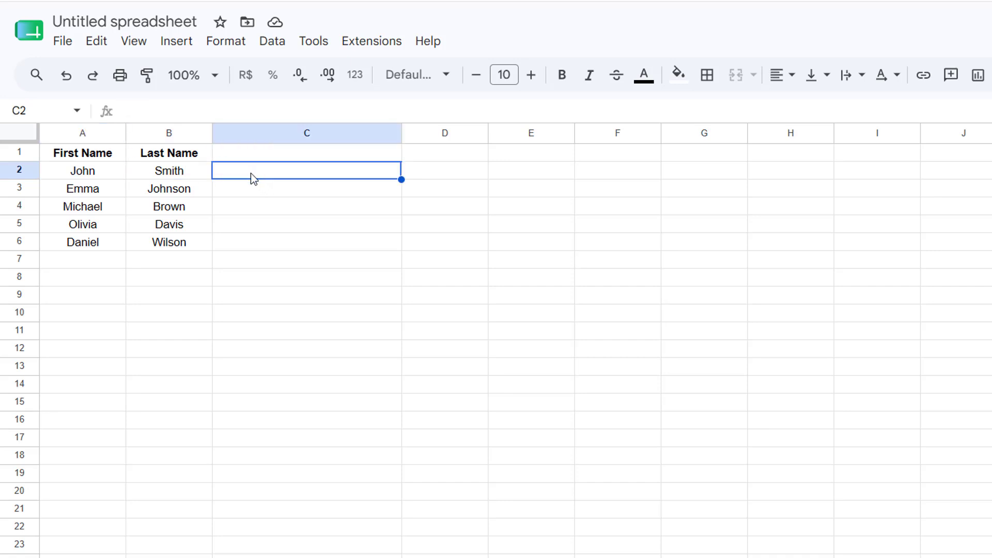
double_click(253, 178)
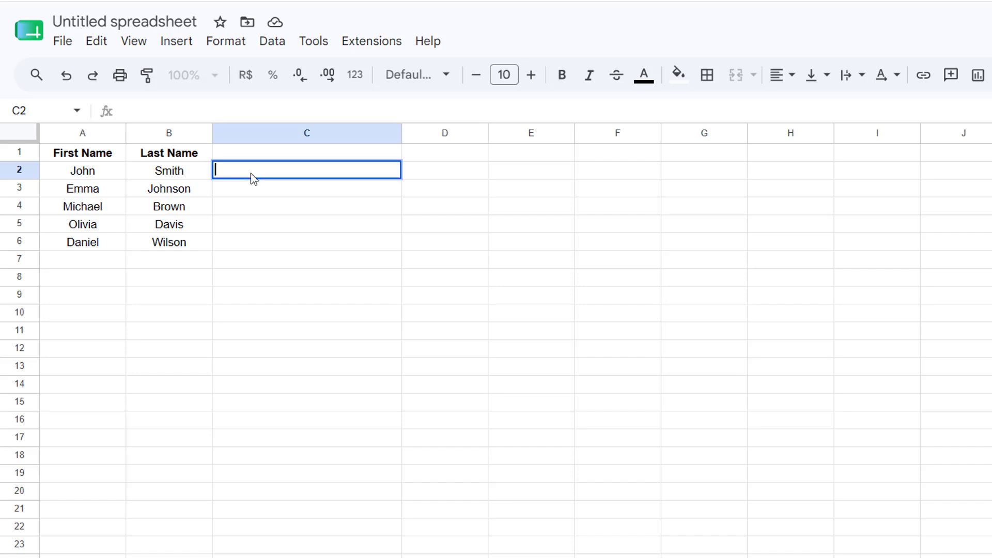
type("=")
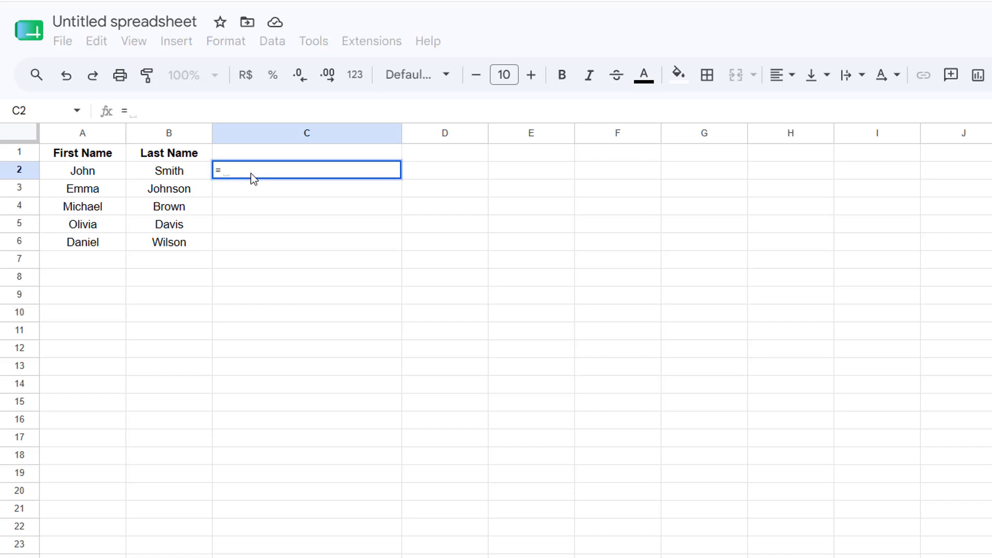
left_click(95, 175)
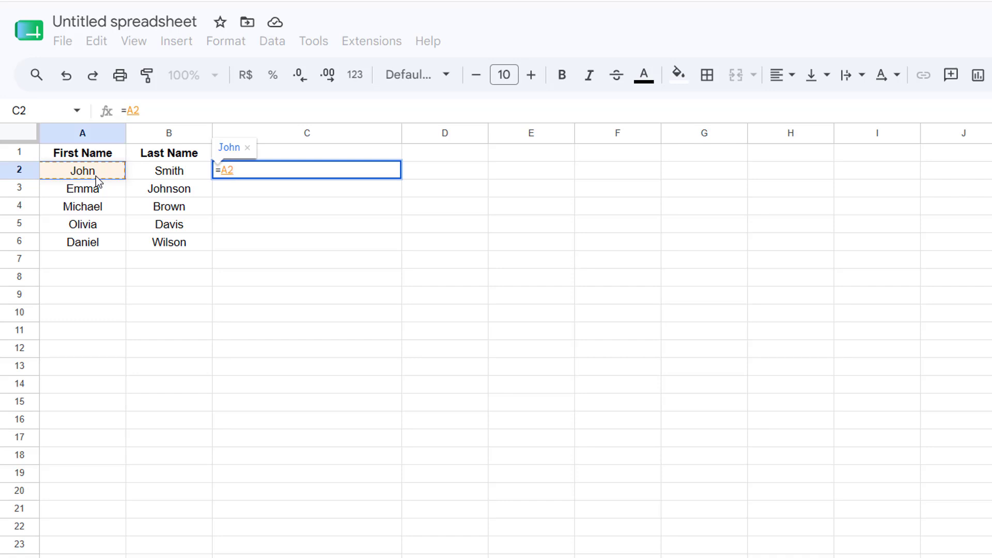
type("& ")
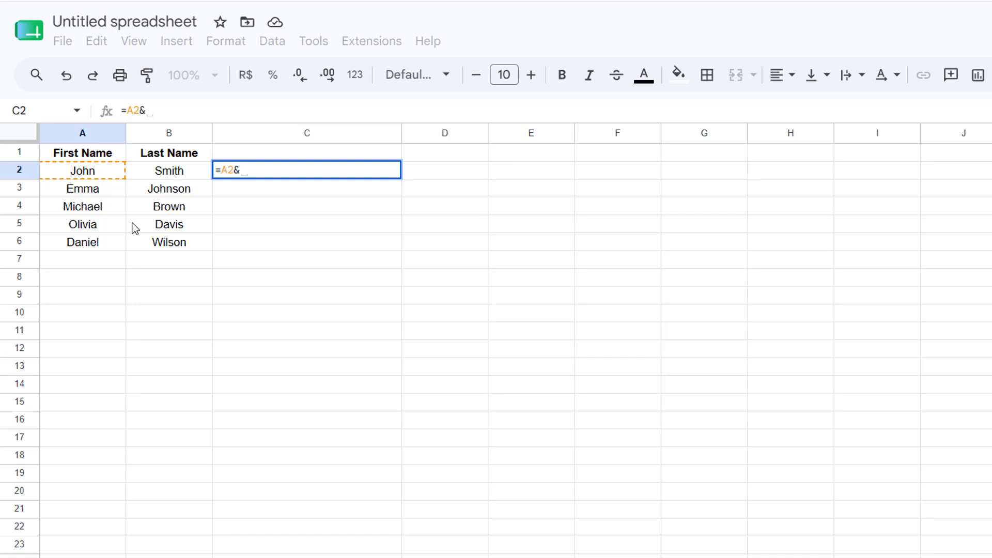
type("\"")
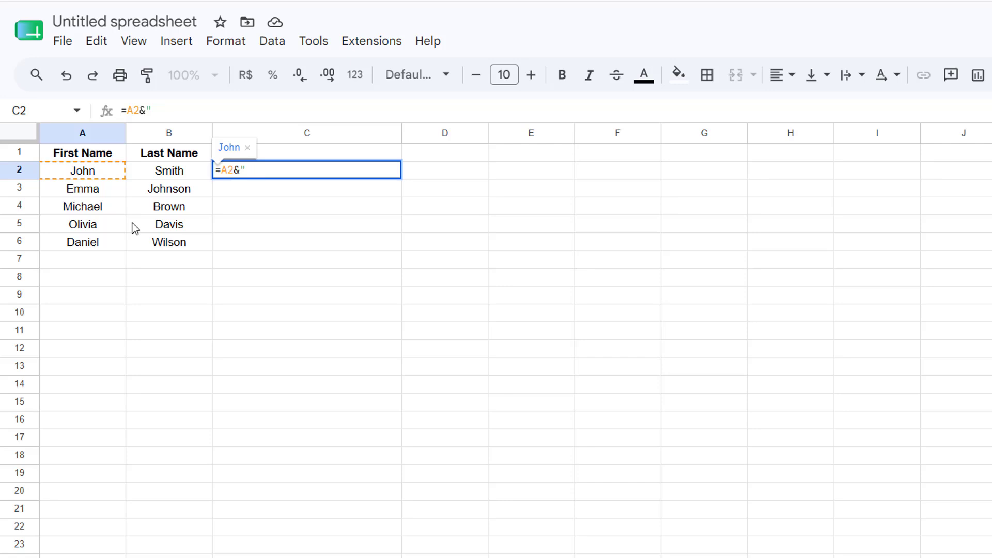
type(" \"&")
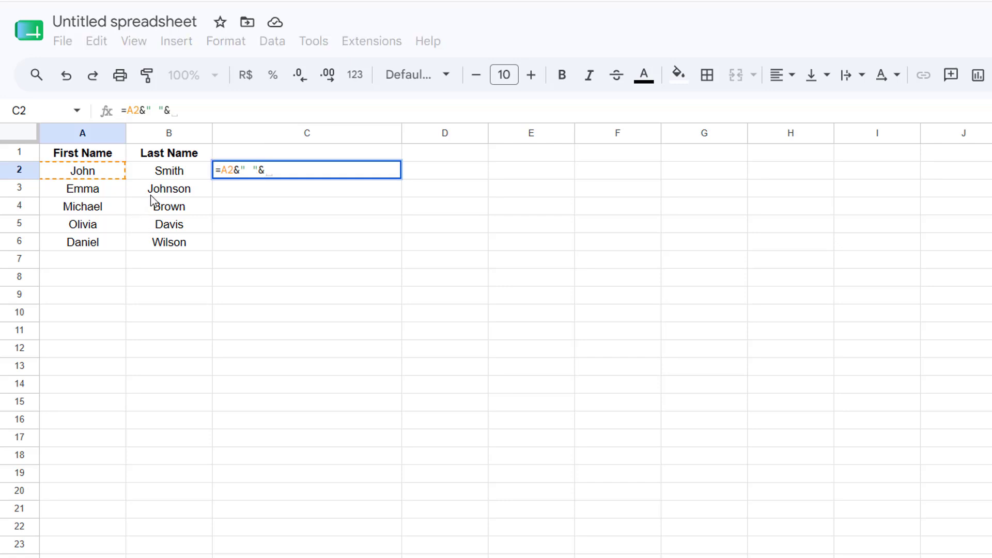
left_click(157, 170)
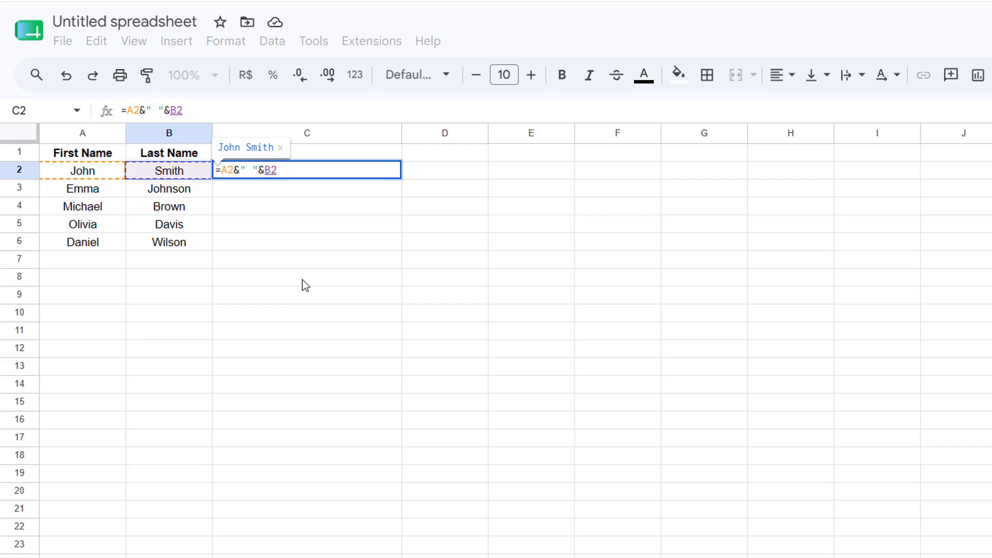
key("Return")
key("Escape")
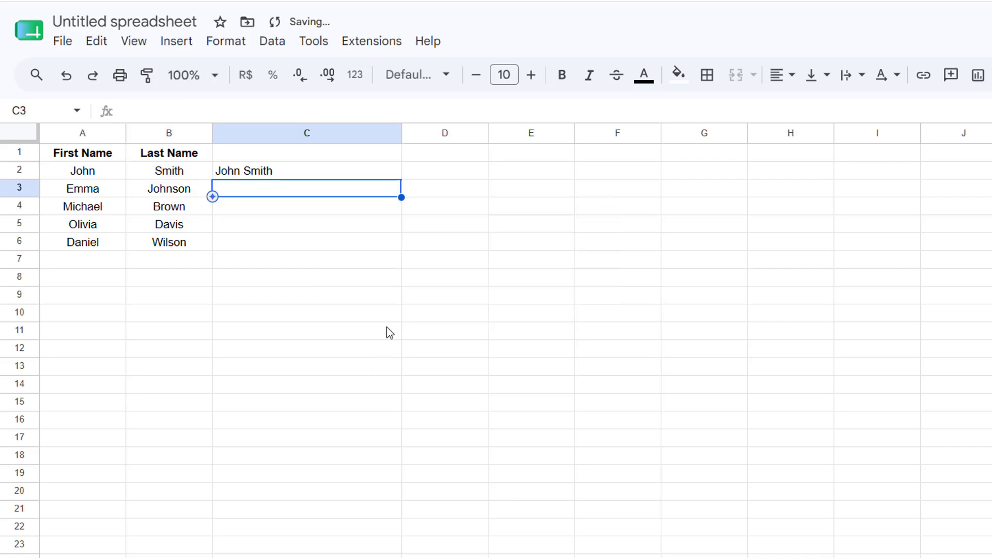
left_click(400, 331)
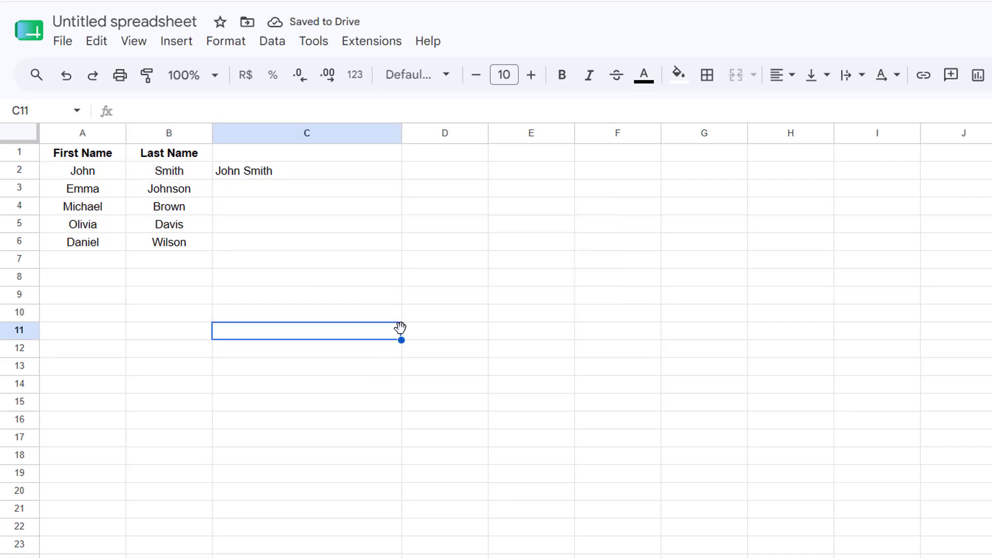
Step: Fill the name-joining formula from C2 down through C6
left_click(392, 175)
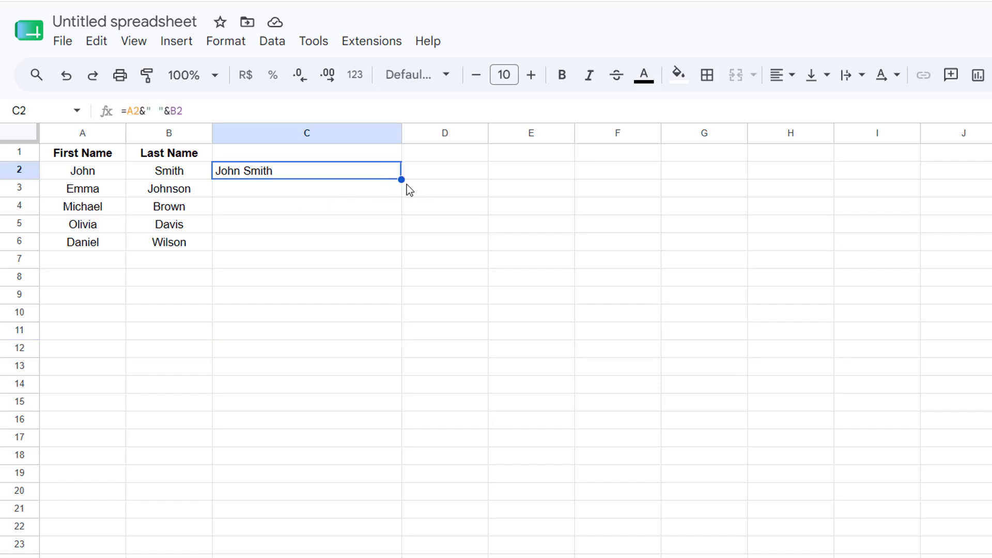
left_click_drag(402, 179, 395, 243)
left_click(373, 336)
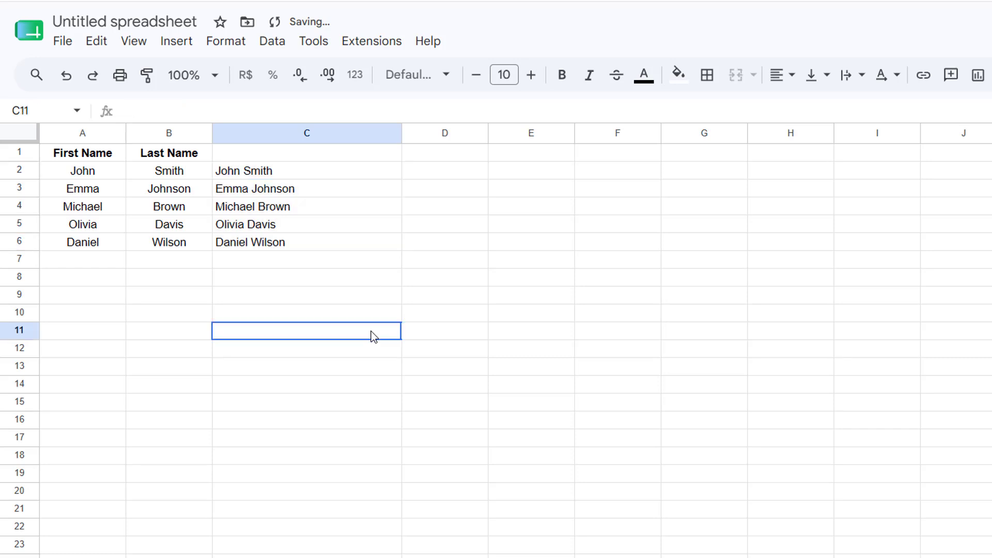
Step: Copy the joined names in C2:C6 and paste them over the same cells as values only
left_click(84, 156)
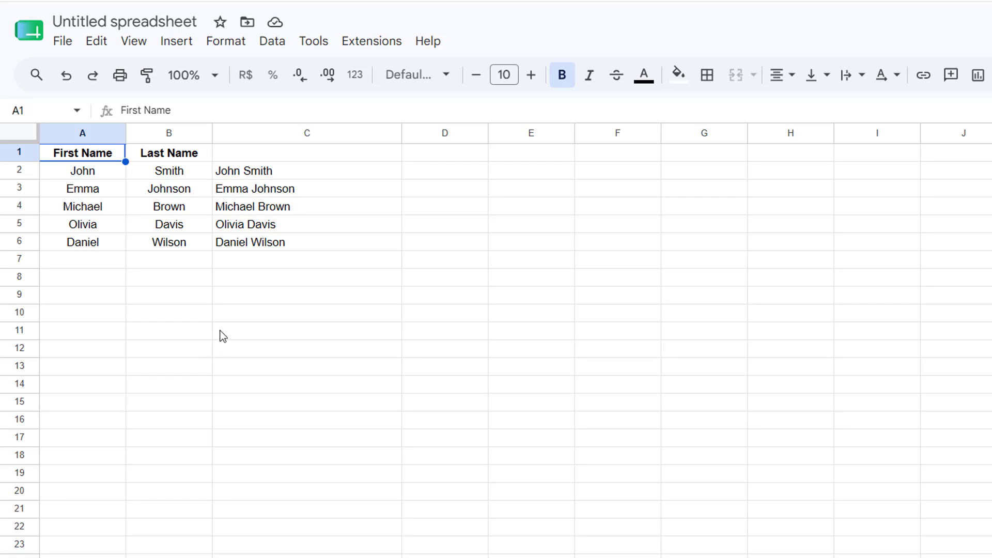
left_click_drag(292, 172, 278, 245)
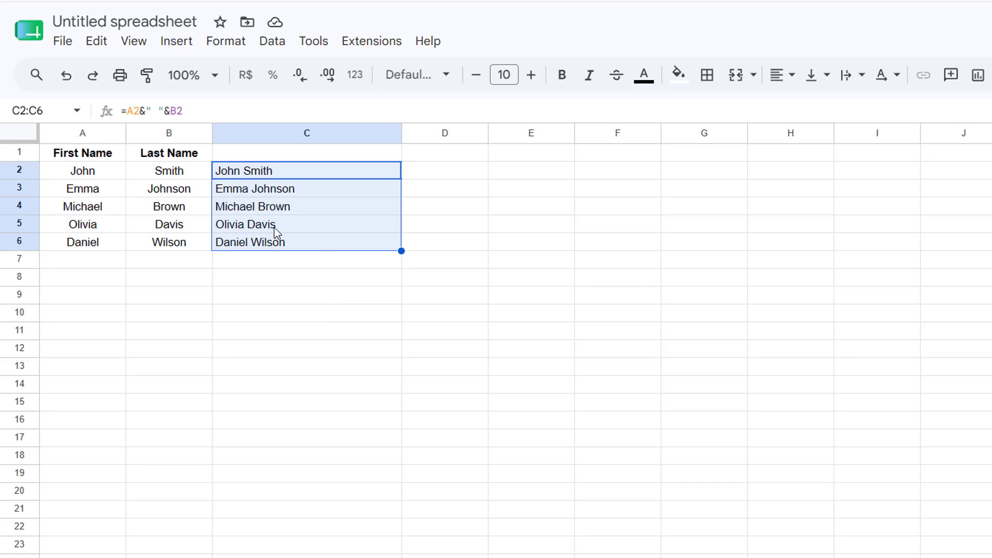
right_click(291, 173)
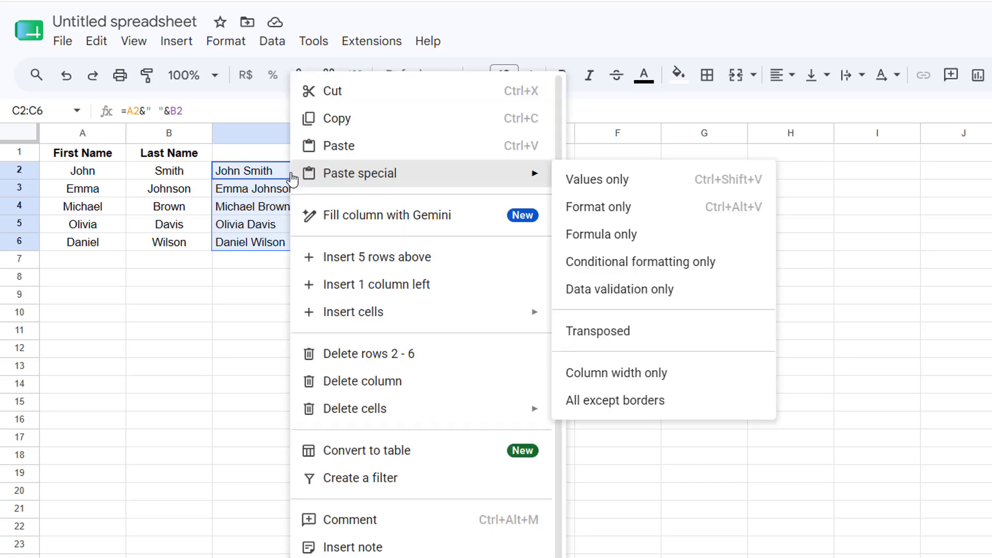
left_click(357, 130)
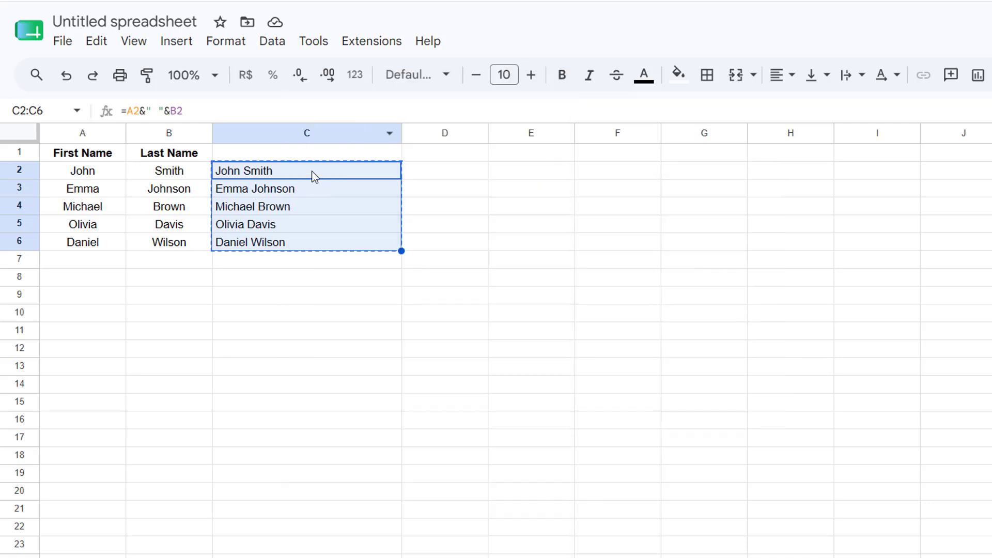
right_click(313, 175)
mouse_move(313, 175)
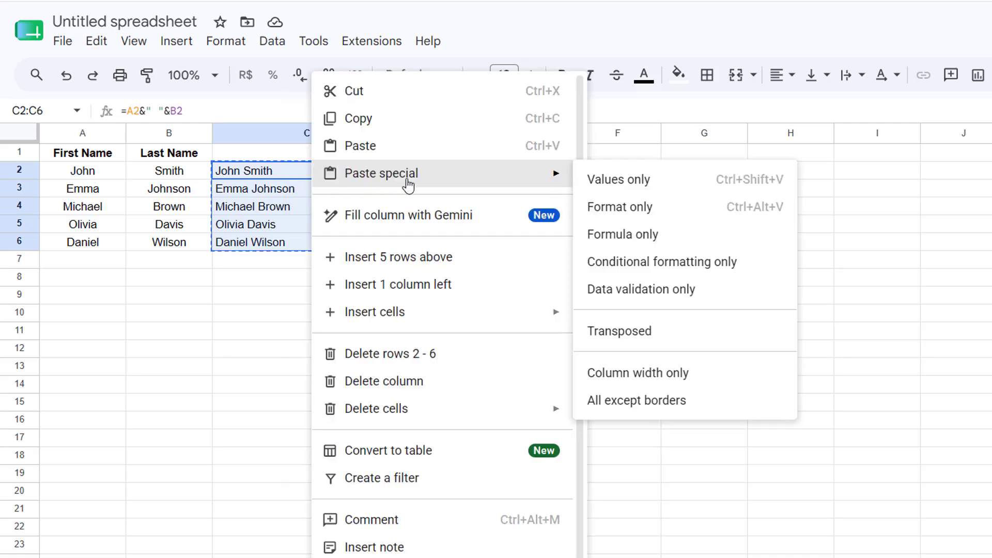
left_click(617, 184)
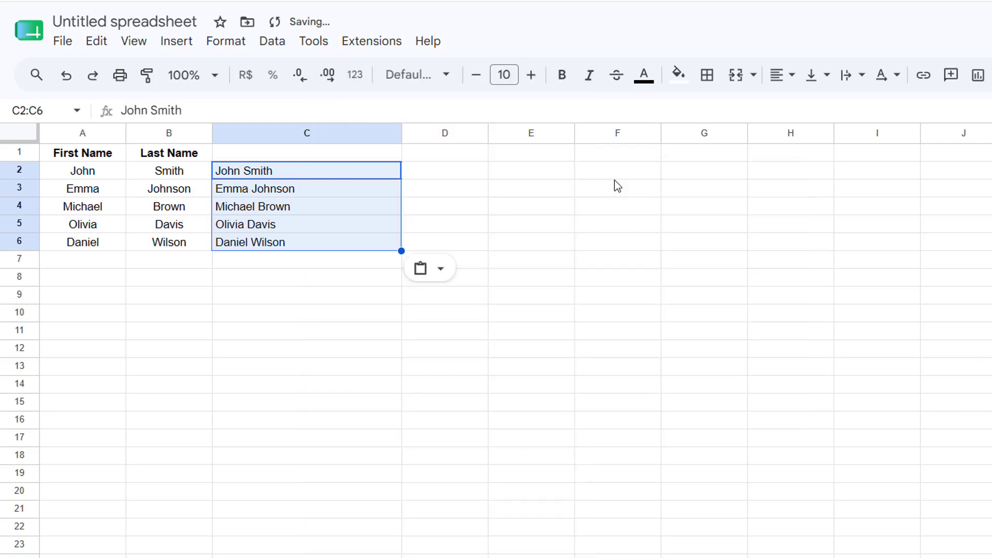
Step: Inspect the contents of cells C2 through C6 to check whether they hold plain text or formulas
left_click(491, 224)
left_click(243, 173)
left_click(254, 192)
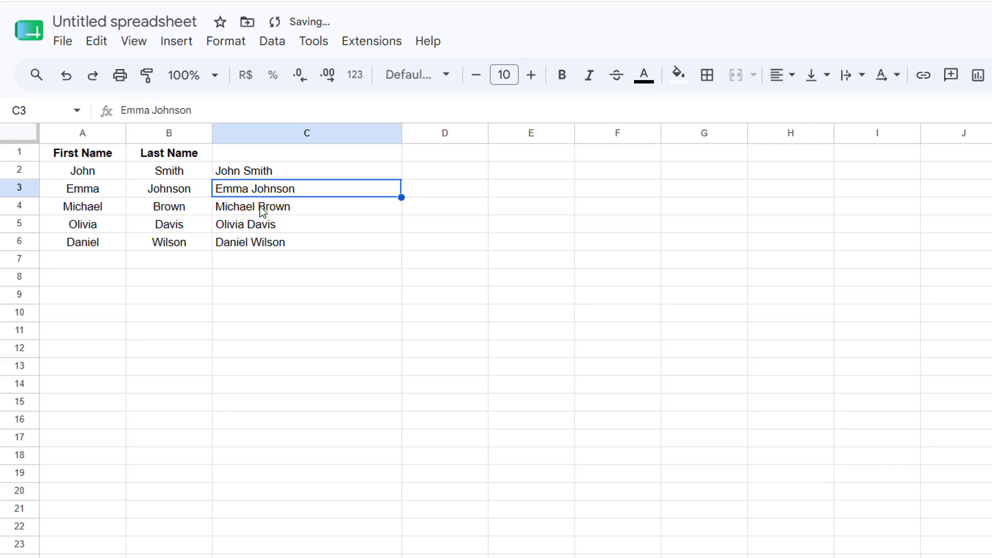
left_click(262, 206)
left_click(279, 228)
double_click(309, 226)
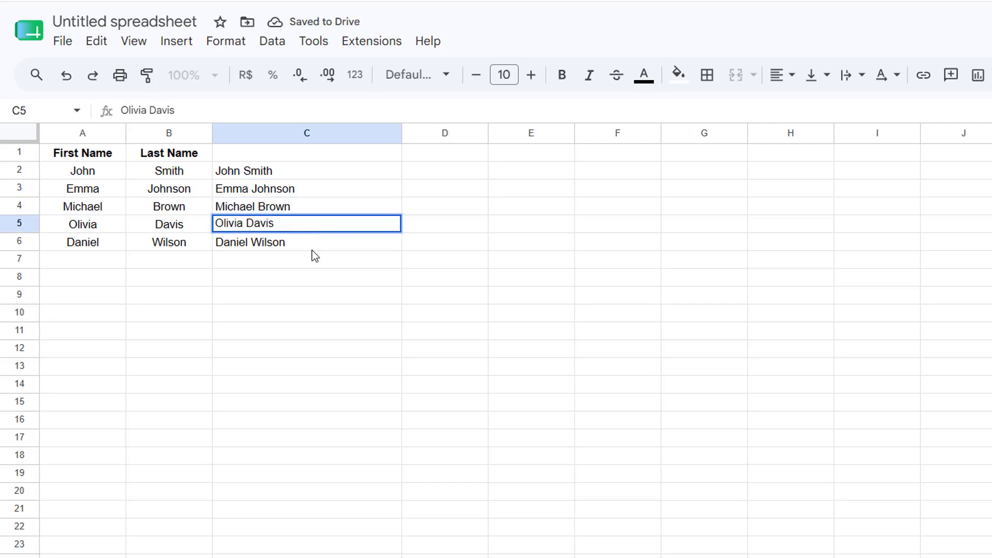
left_click(308, 241)
double_click(310, 243)
left_click(315, 296)
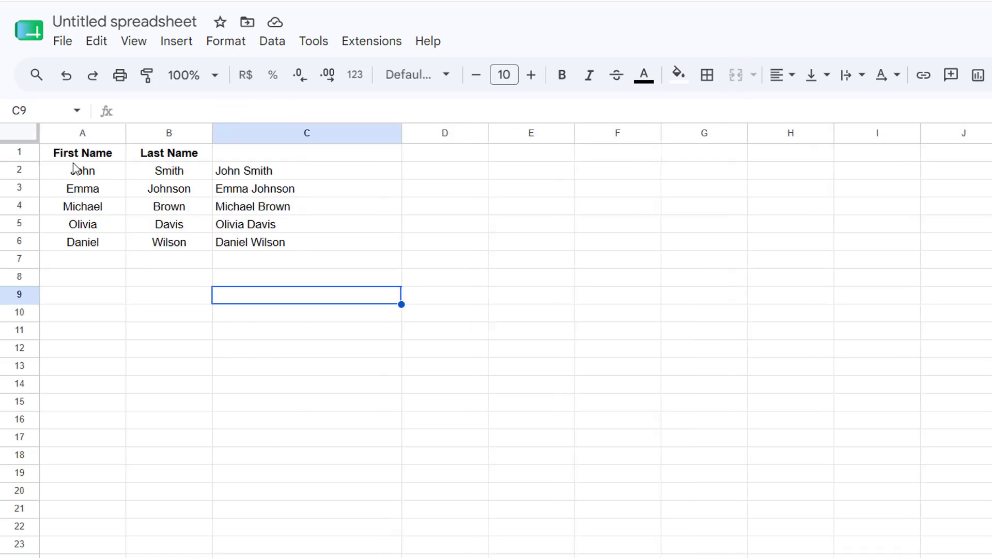
left_click(75, 156)
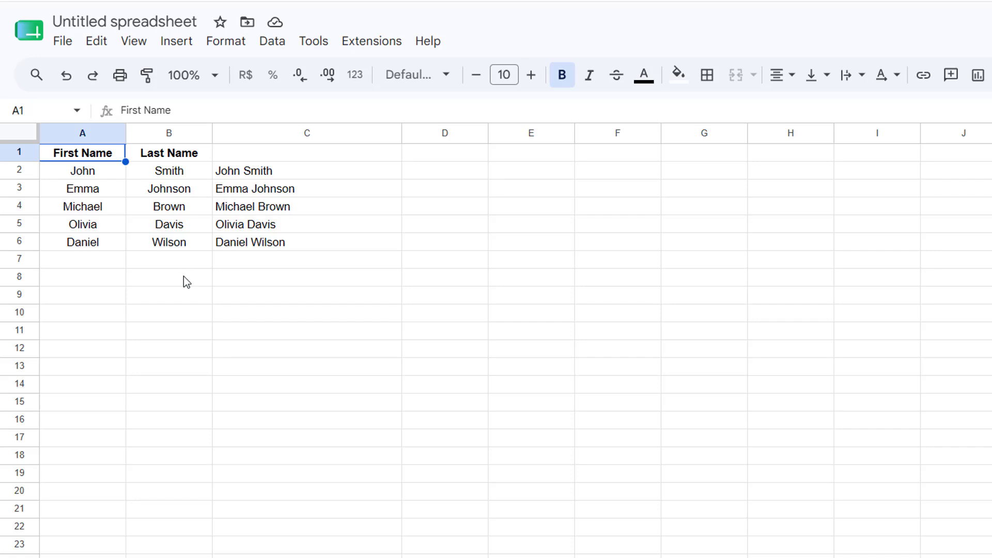